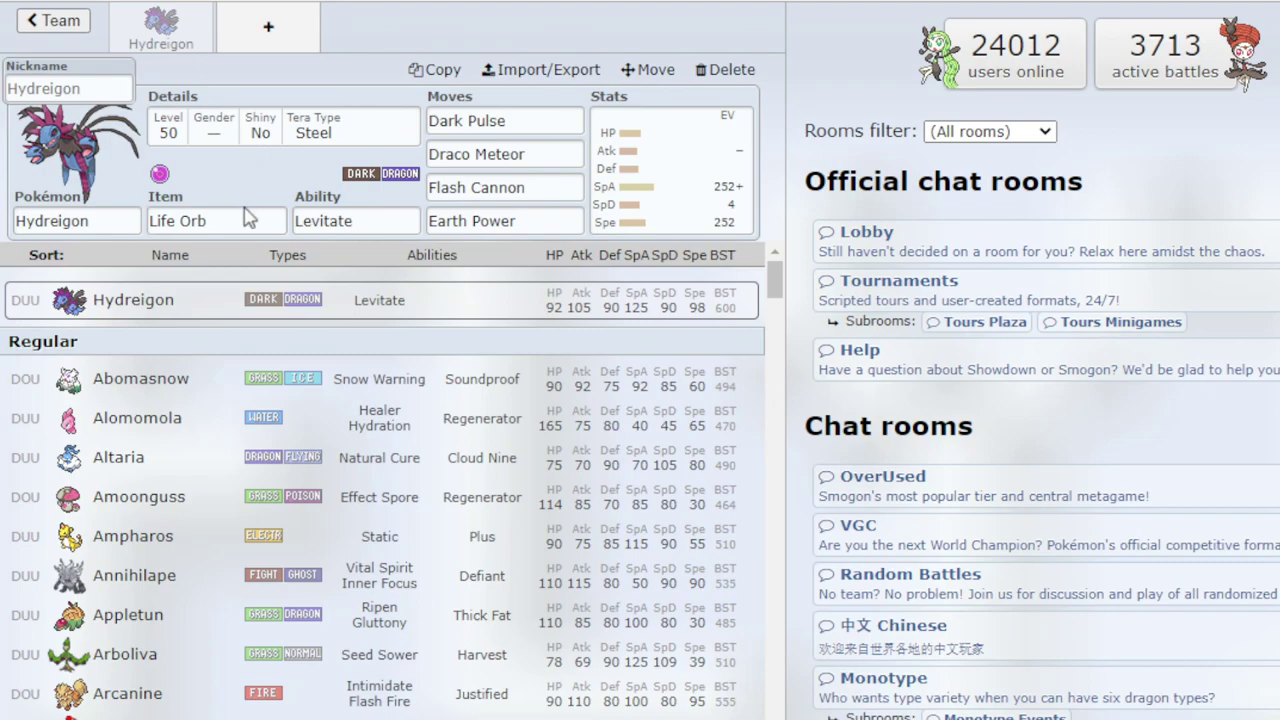
# - Open Hydreigon's held item list and highlight Life Orb, keeping it as the item
pyautogui.click(244, 212)
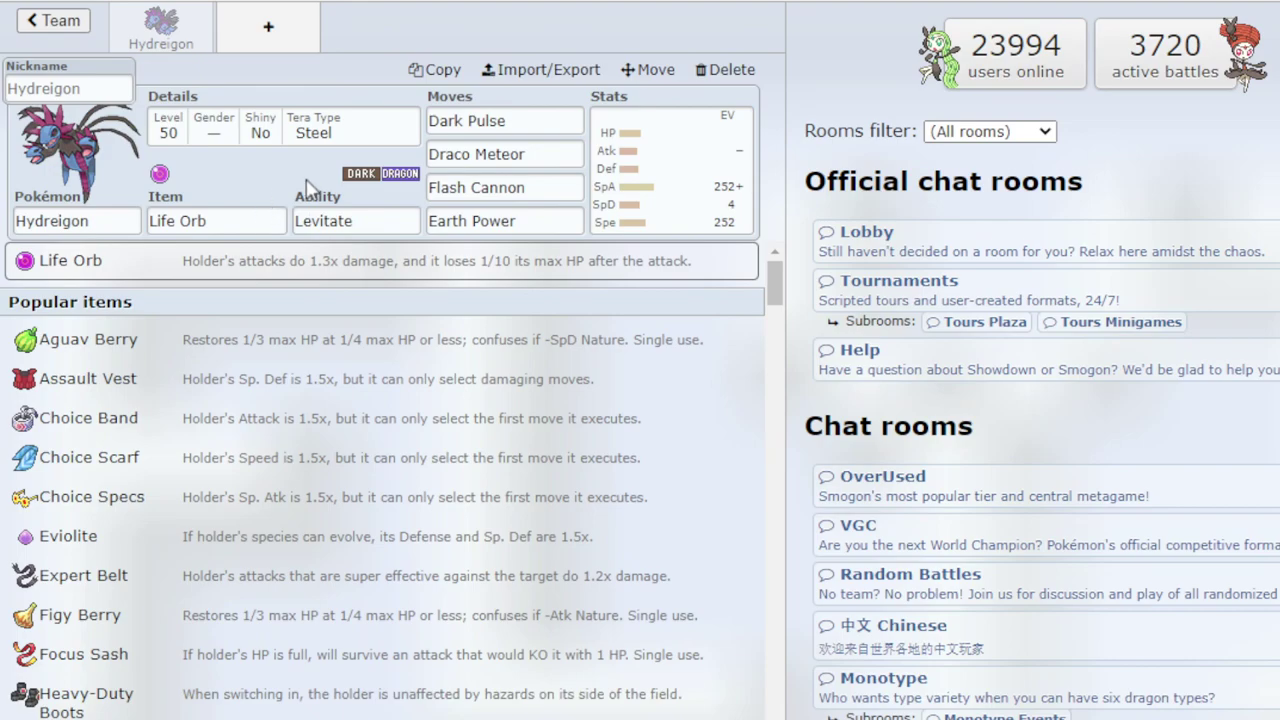
pyautogui.moveTo(253, 214); pyautogui.dragTo(151, 204)
pyautogui.click(153, 212)
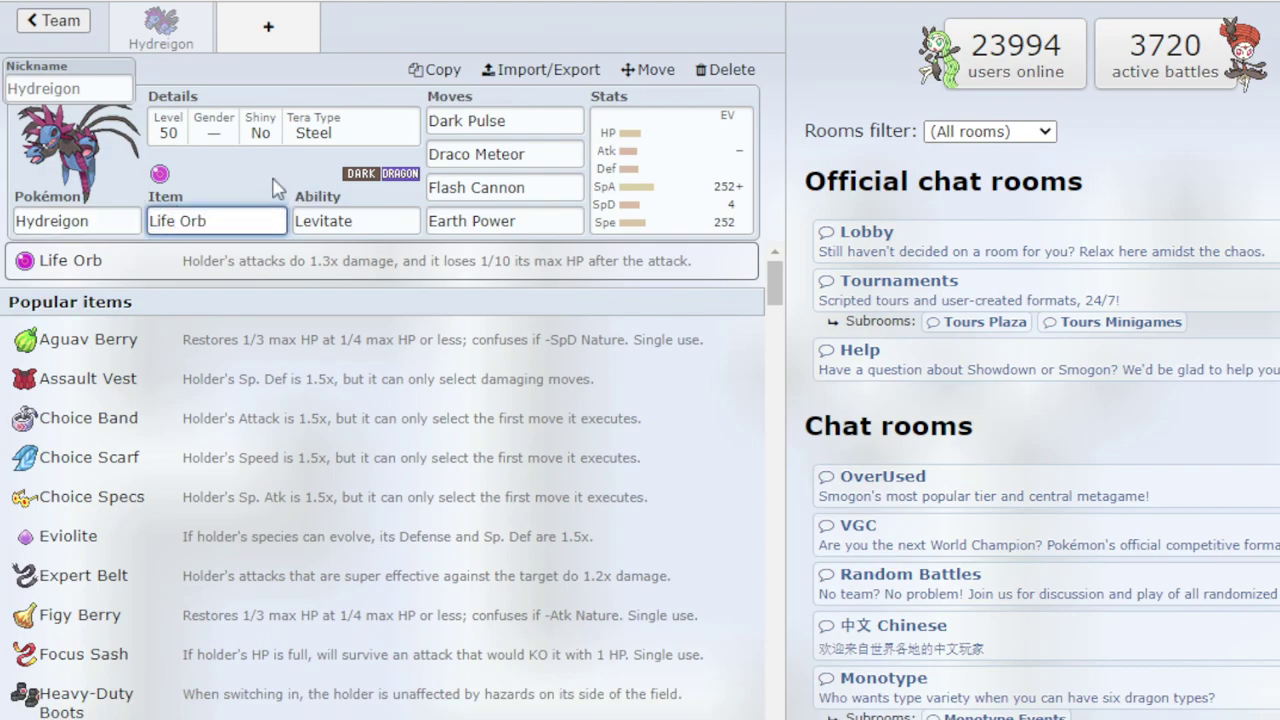
pyautogui.click(277, 188)
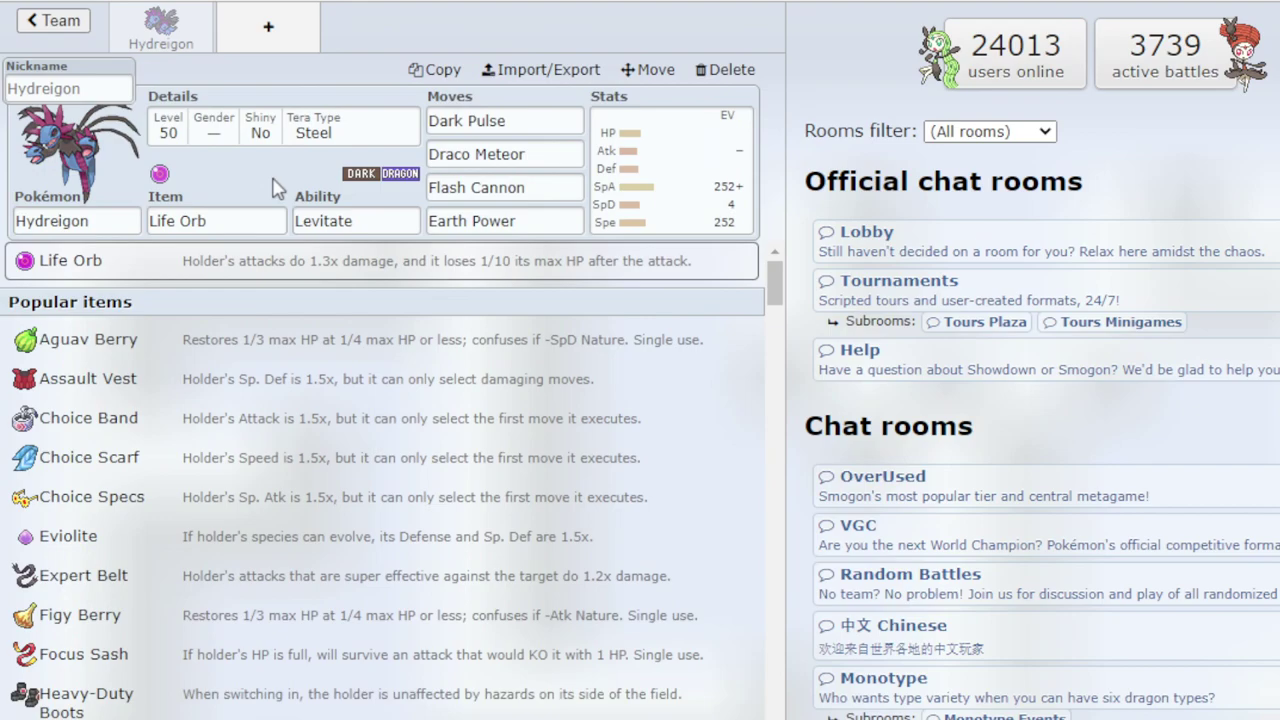
# - Check the Levitate ability and Steel Tera Type, then show the first move slot's list
pyautogui.click(362, 222)
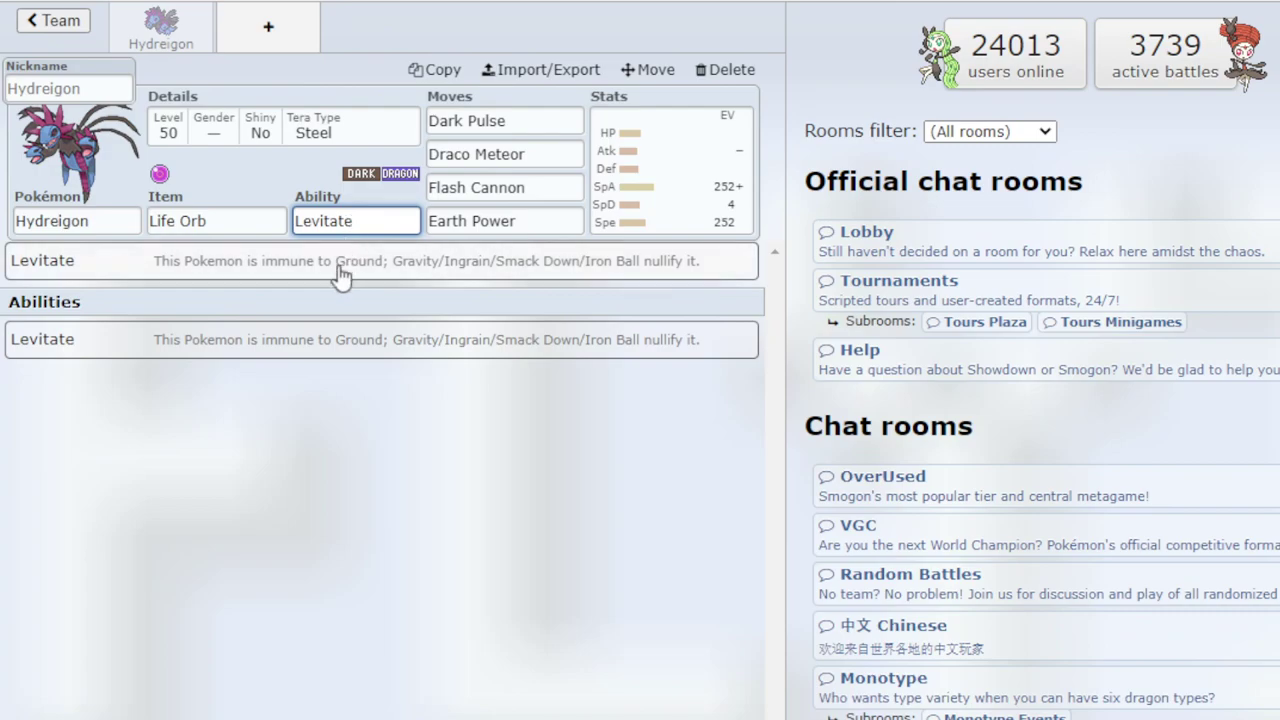
pyautogui.click(300, 138)
pyautogui.click(338, 225)
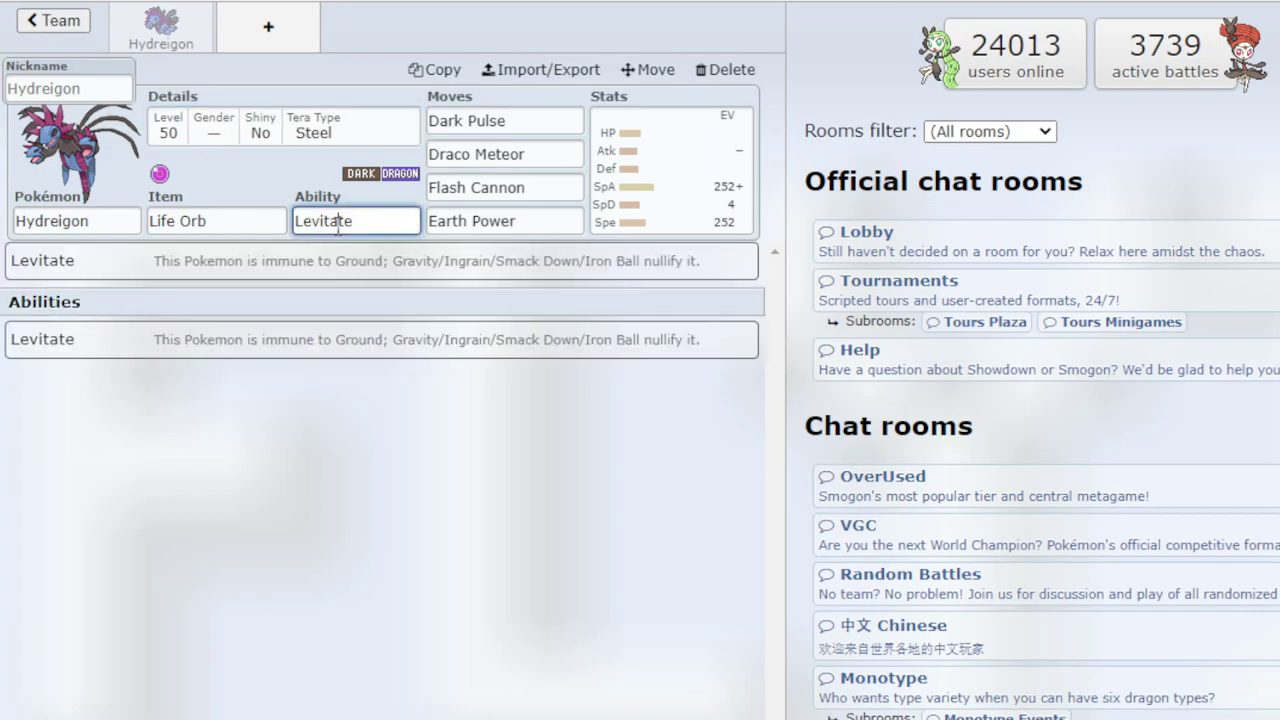
pyautogui.click(306, 180)
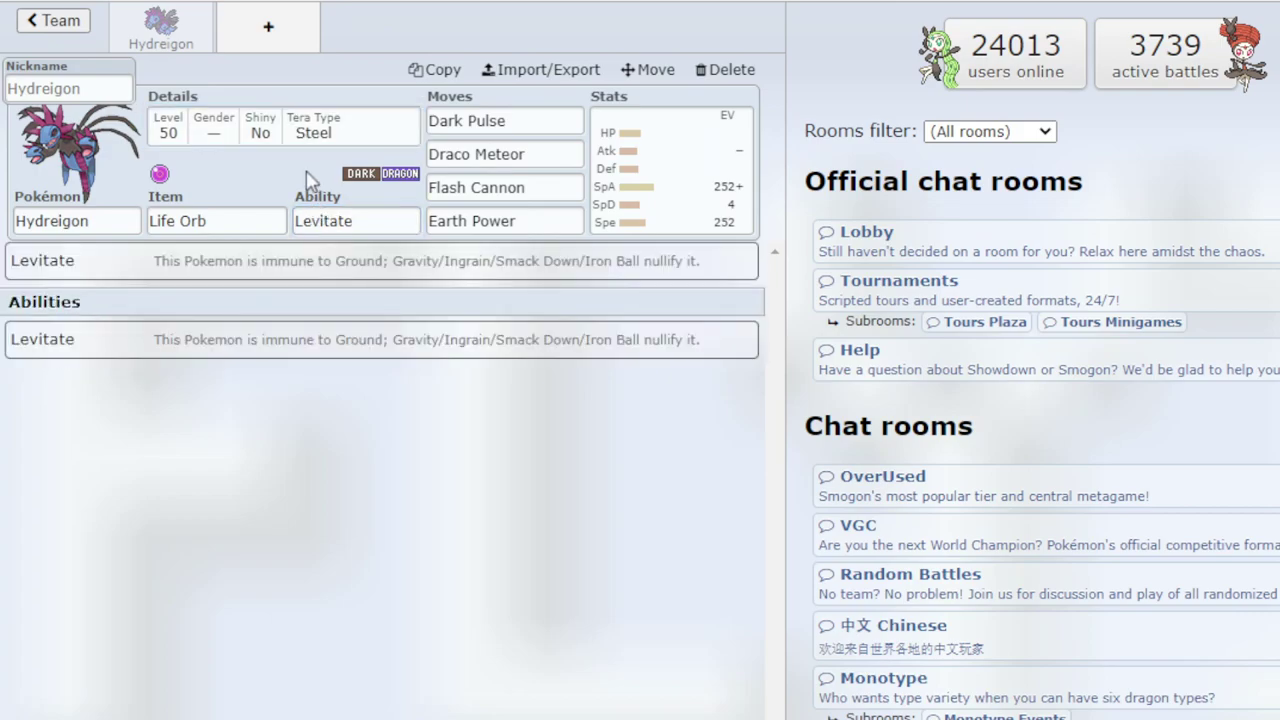
pyautogui.click(526, 122)
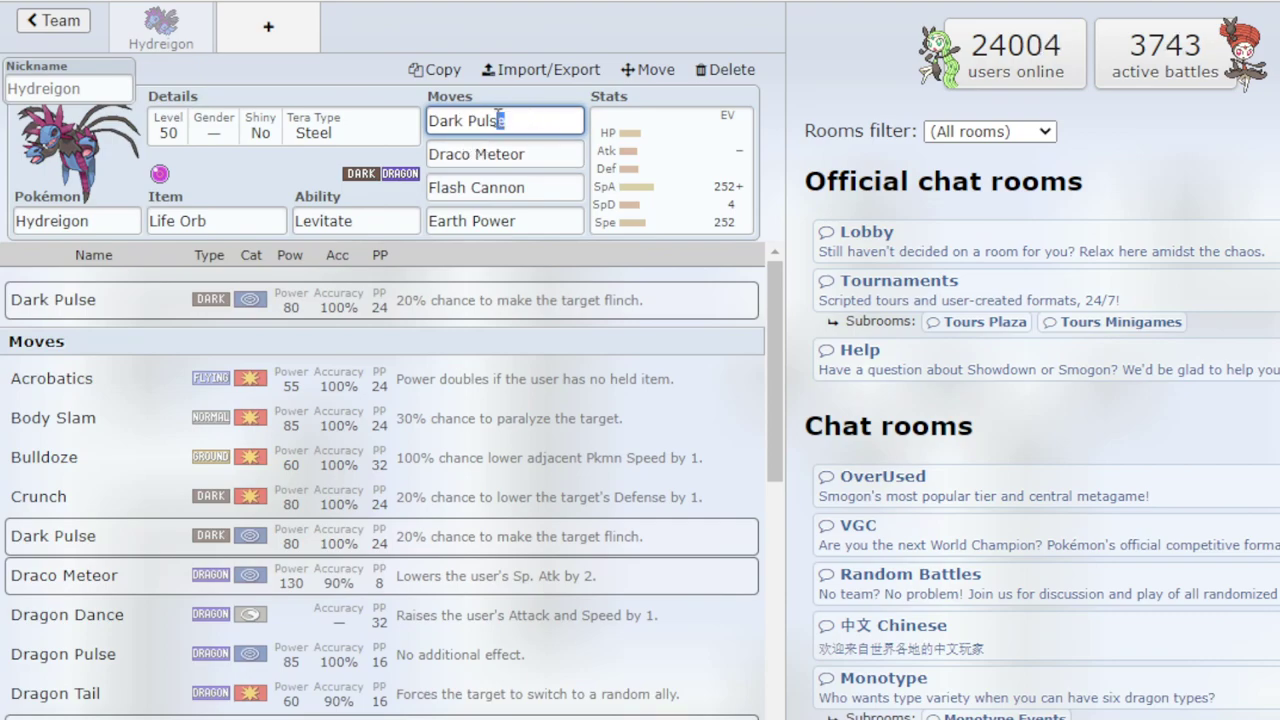
# - Review Dark Pulse in the first move slot, glancing at Draco Meteor's details
pyautogui.tripleClick(499, 118)
pyautogui.click(547, 154)
pyautogui.click(523, 120)
pyautogui.moveTo(523, 120); pyautogui.dragTo(405, 130)
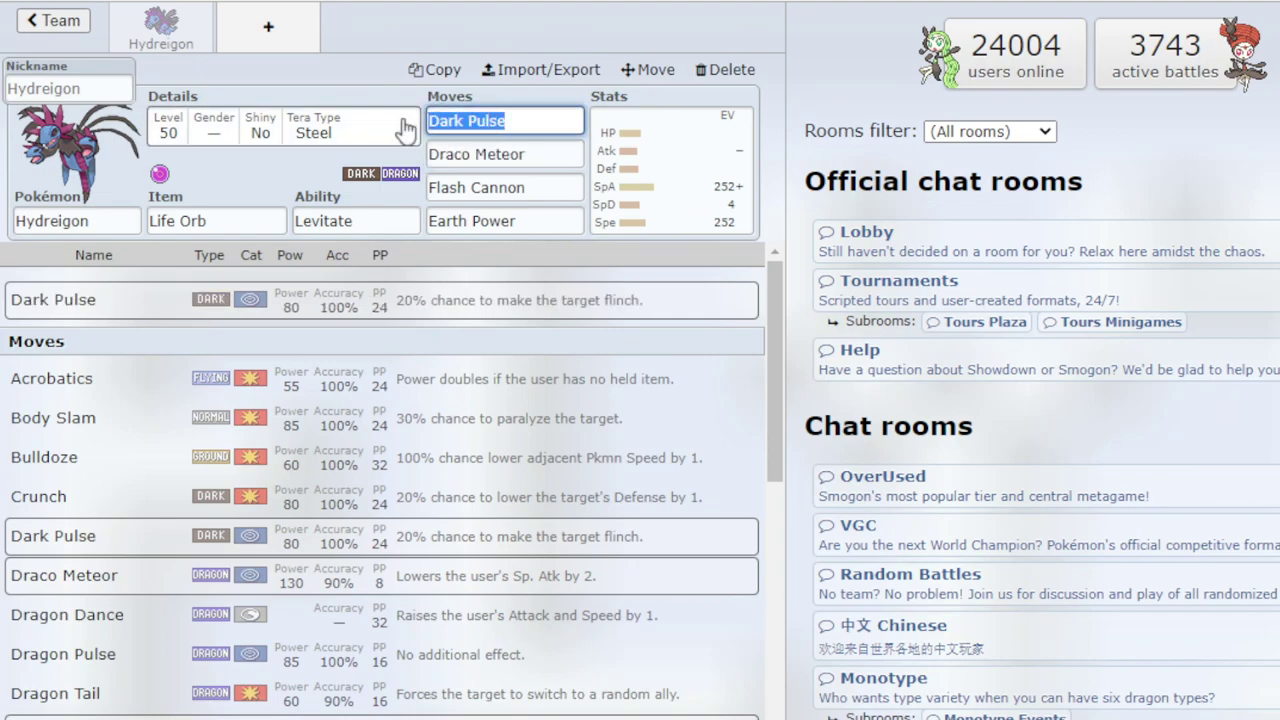
pyautogui.click(300, 164)
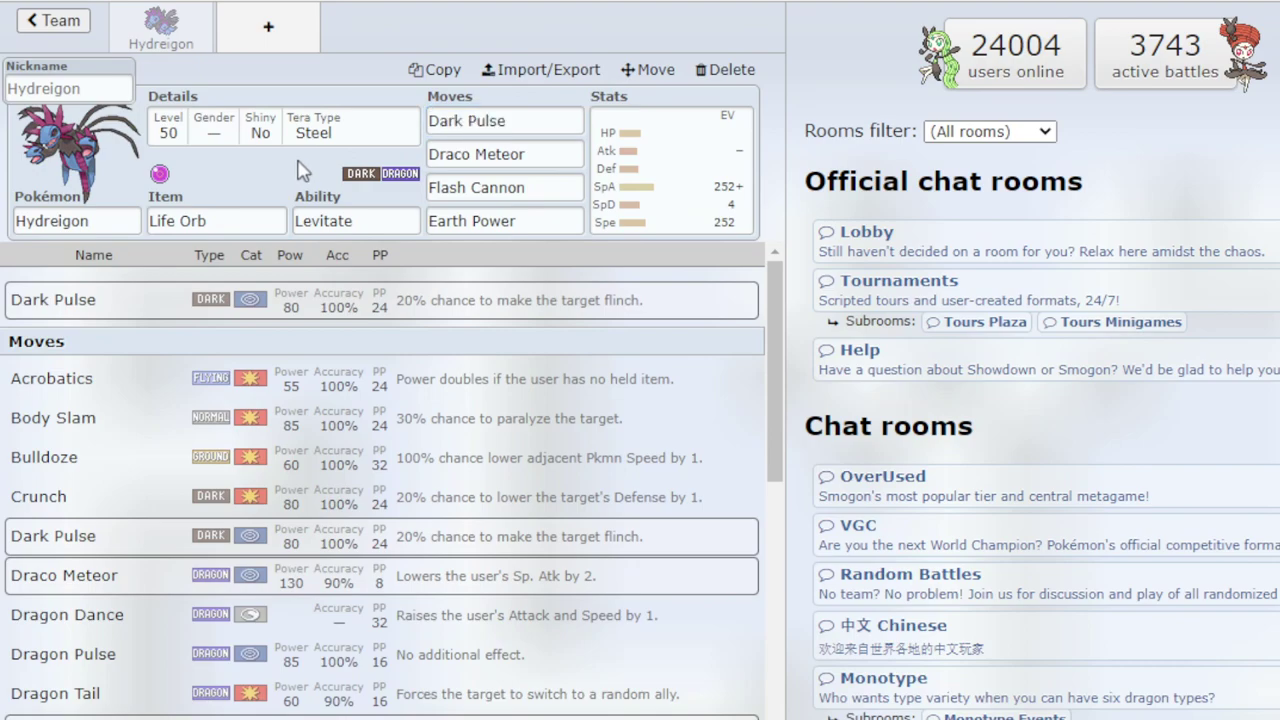
# - Review Draco Meteor in the second slot and Flash Cannon in the third
pyautogui.click(516, 158)
pyautogui.moveTo(516, 158); pyautogui.dragTo(408, 164)
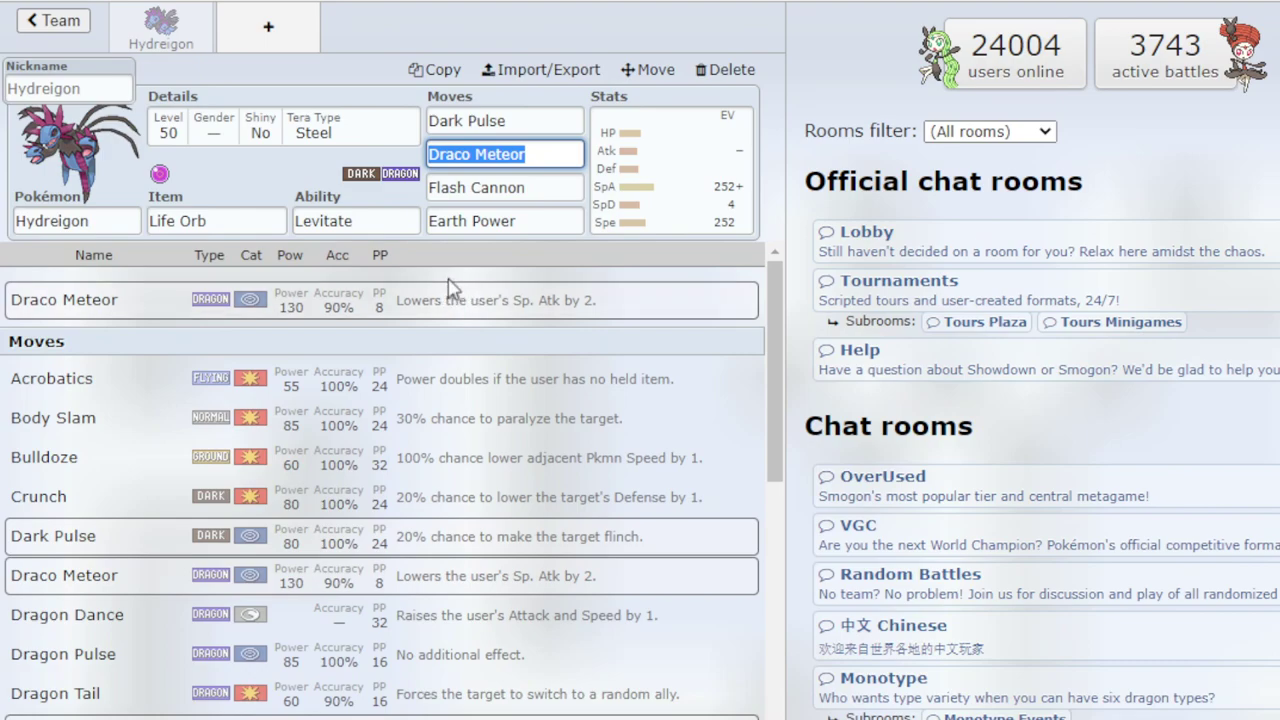
pyautogui.click(281, 157)
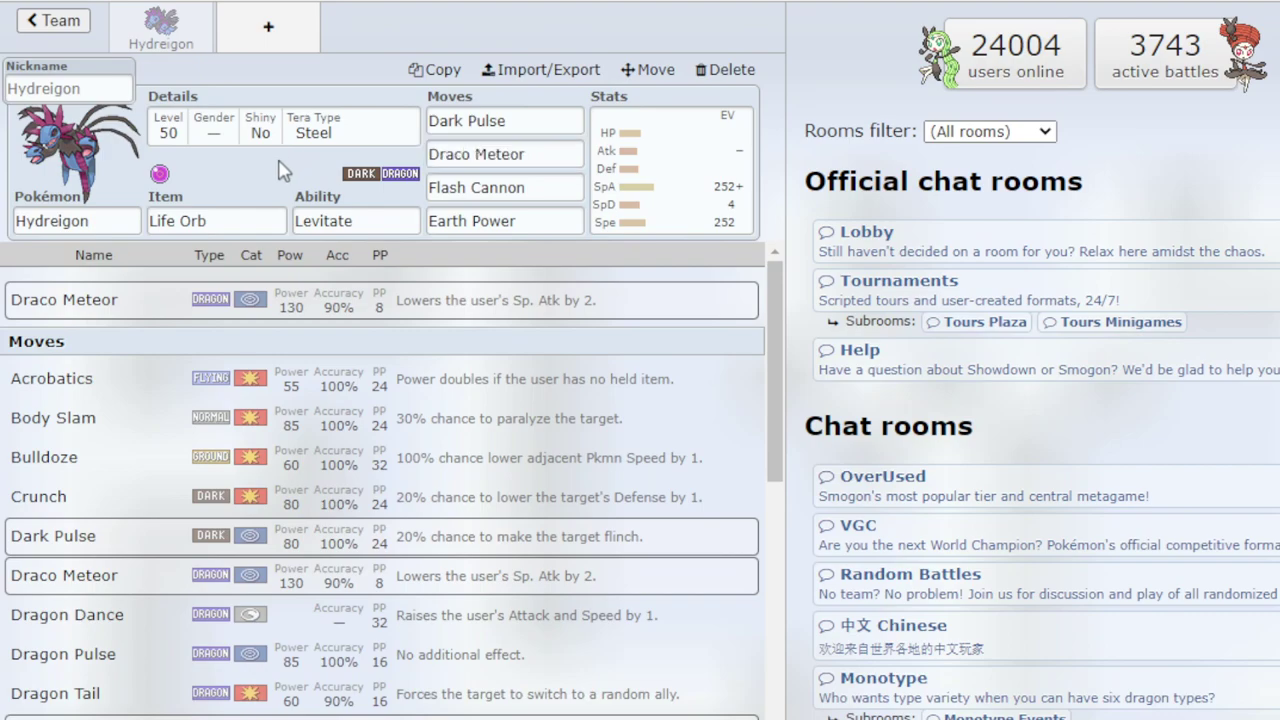
pyautogui.click(549, 184)
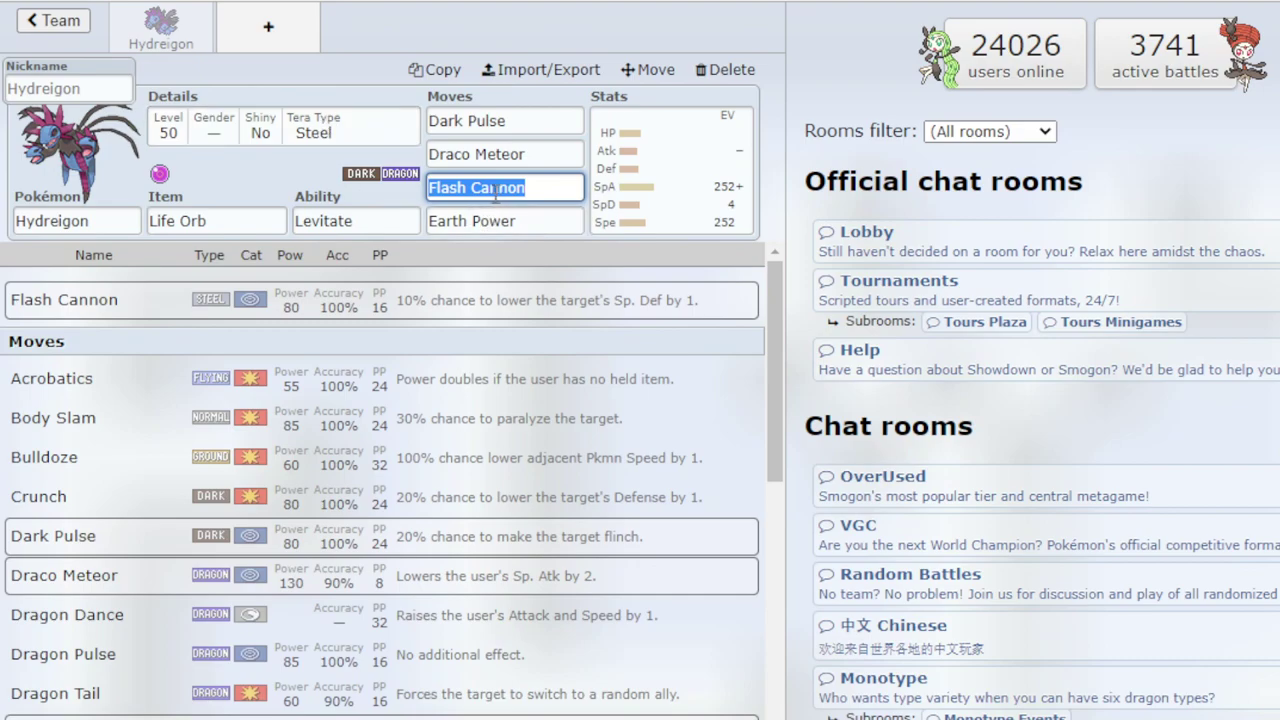
pyautogui.click(537, 188)
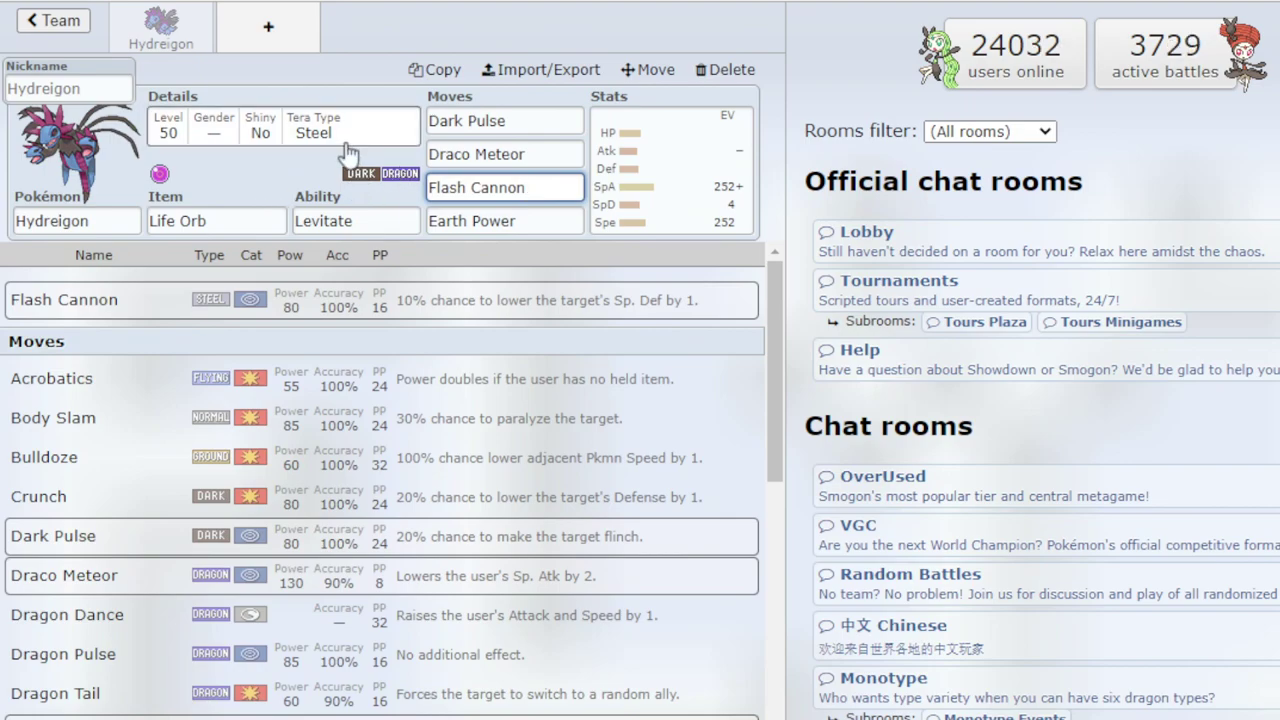
pyautogui.moveTo(540, 188); pyautogui.dragTo(408, 196)
# - Highlight Earth Power in the fourth slot and scroll through Hydreigon's learnable moves
pyautogui.click(540, 192)
pyautogui.moveTo(520, 218); pyautogui.dragTo(408, 220)
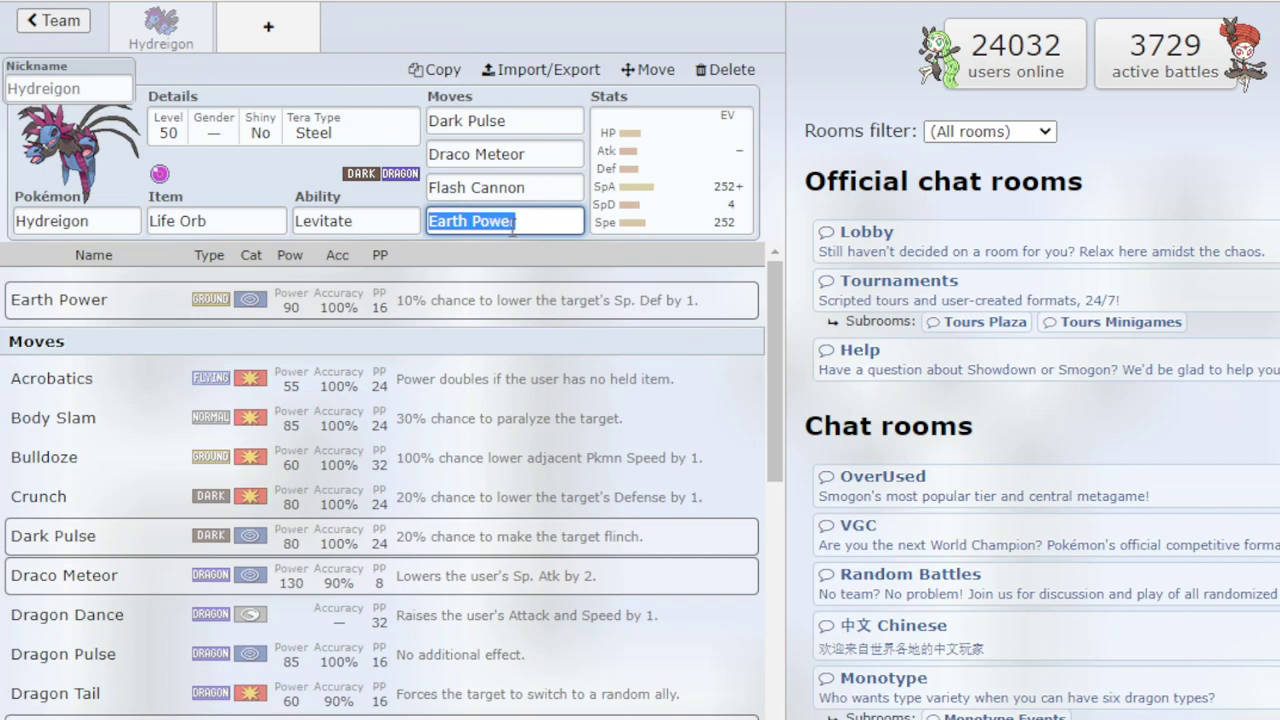
pyautogui.click(549, 227)
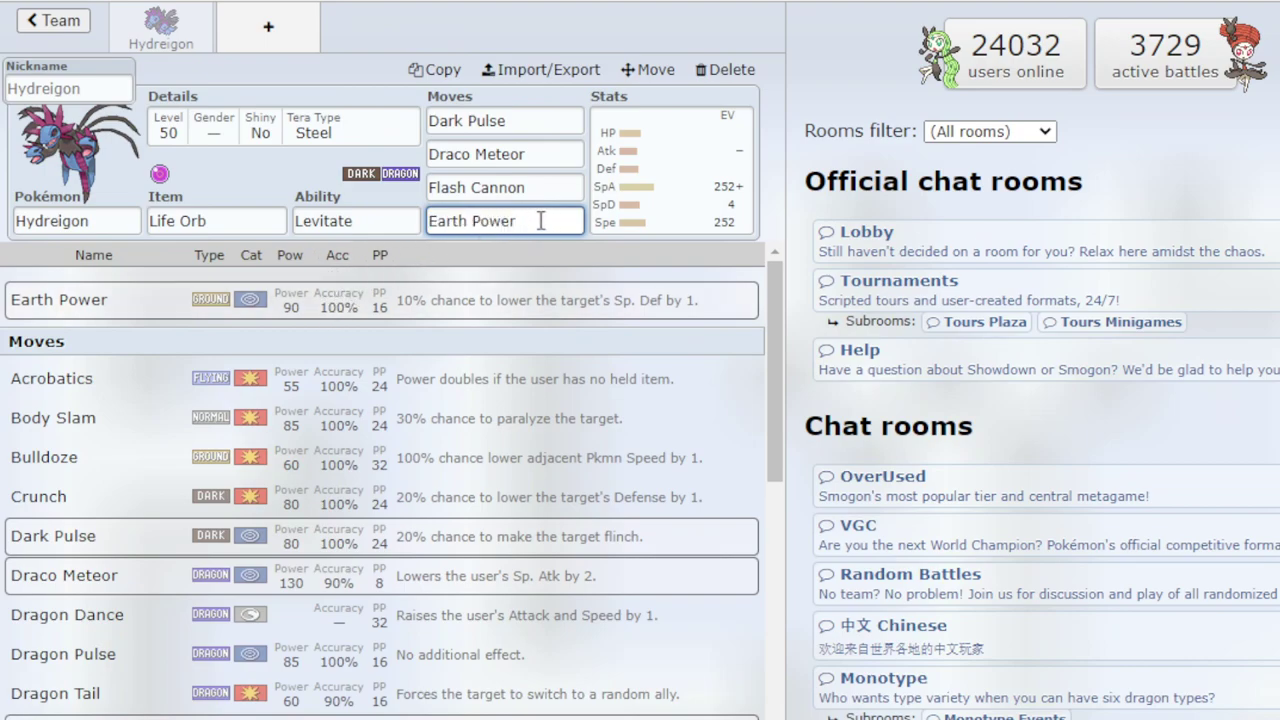
pyautogui.moveTo(548, 221); pyautogui.dragTo(374, 210)
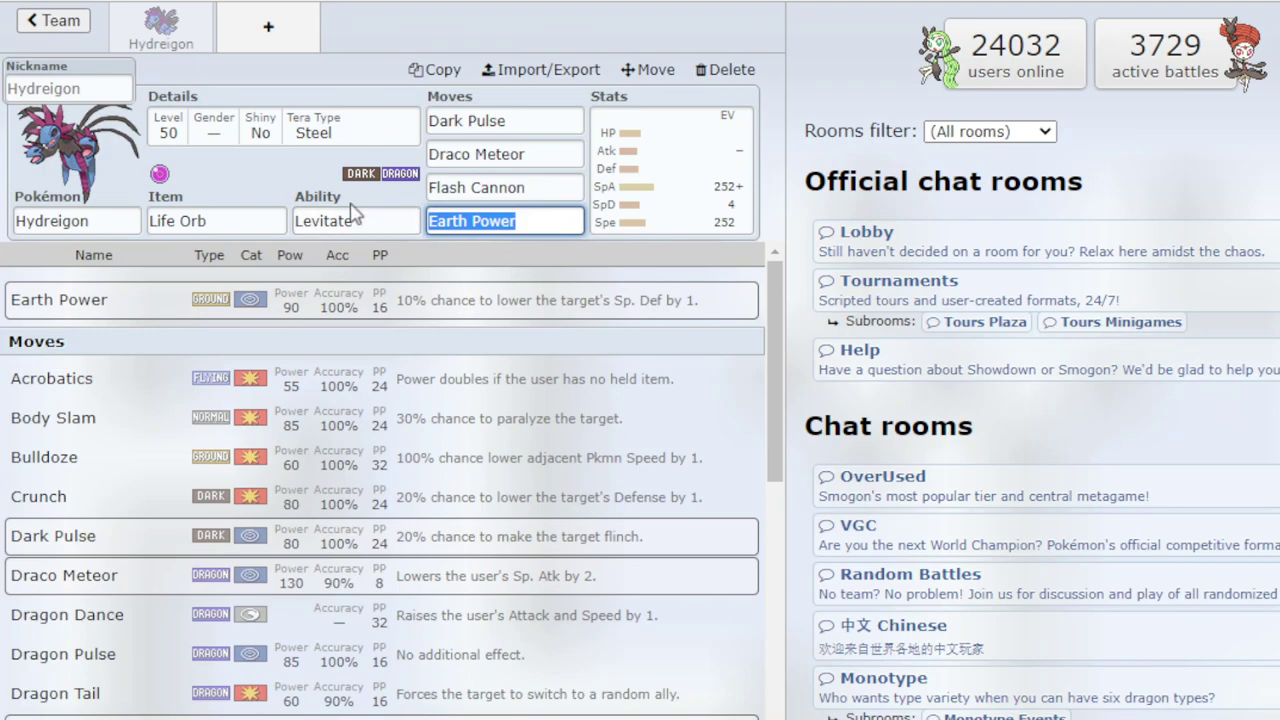
pyautogui.click(306, 194)
pyautogui.scroll(-5, 398, 595)
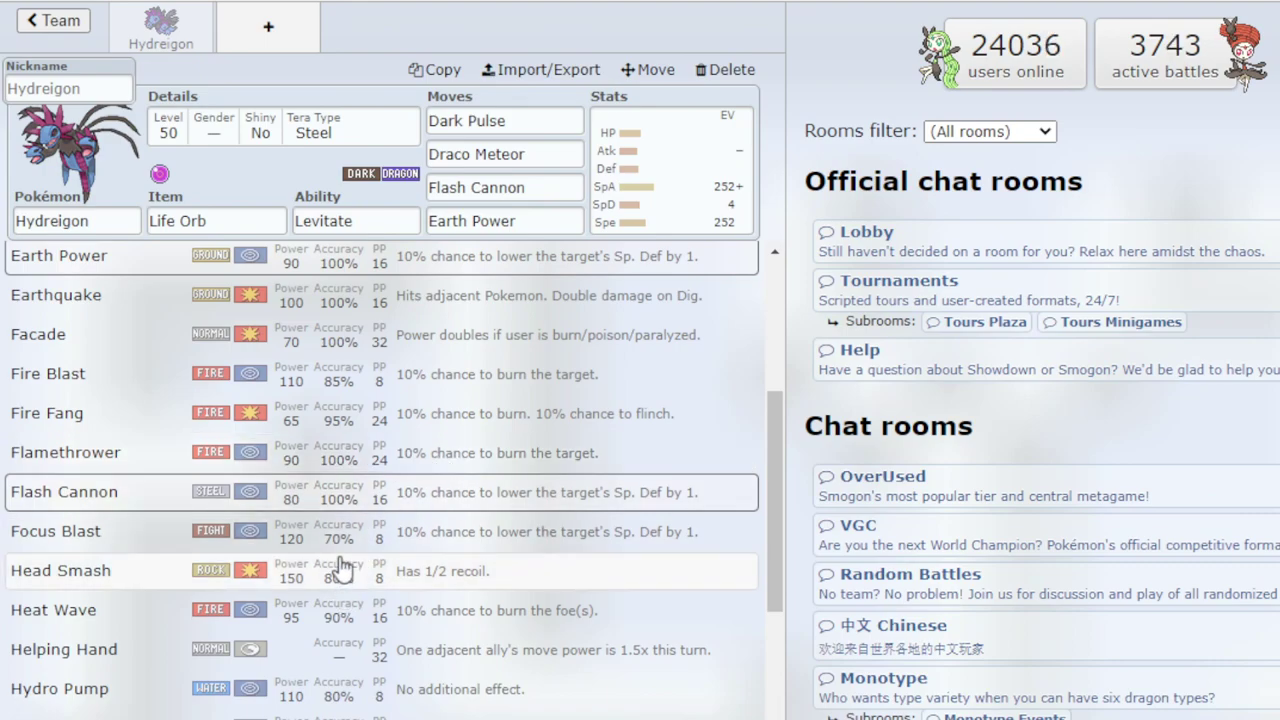
pyautogui.scroll(-1, 337, 563)
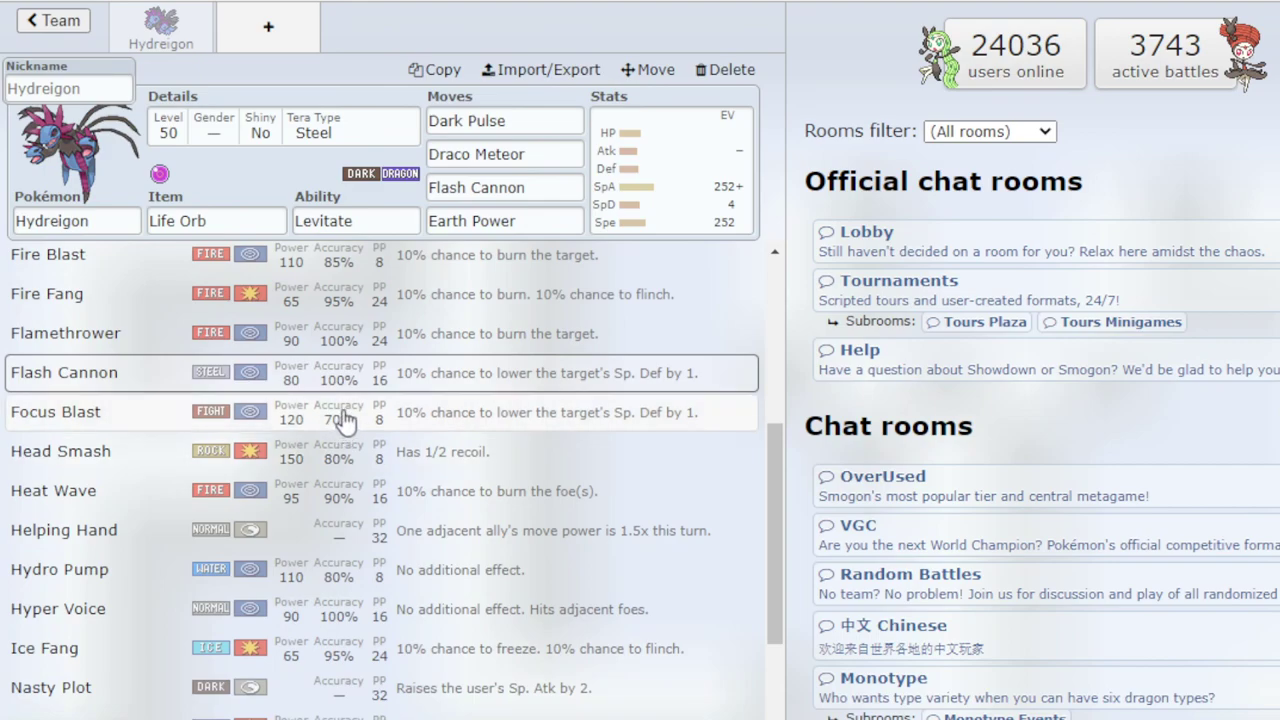
pyautogui.scroll(-4, 345, 420)
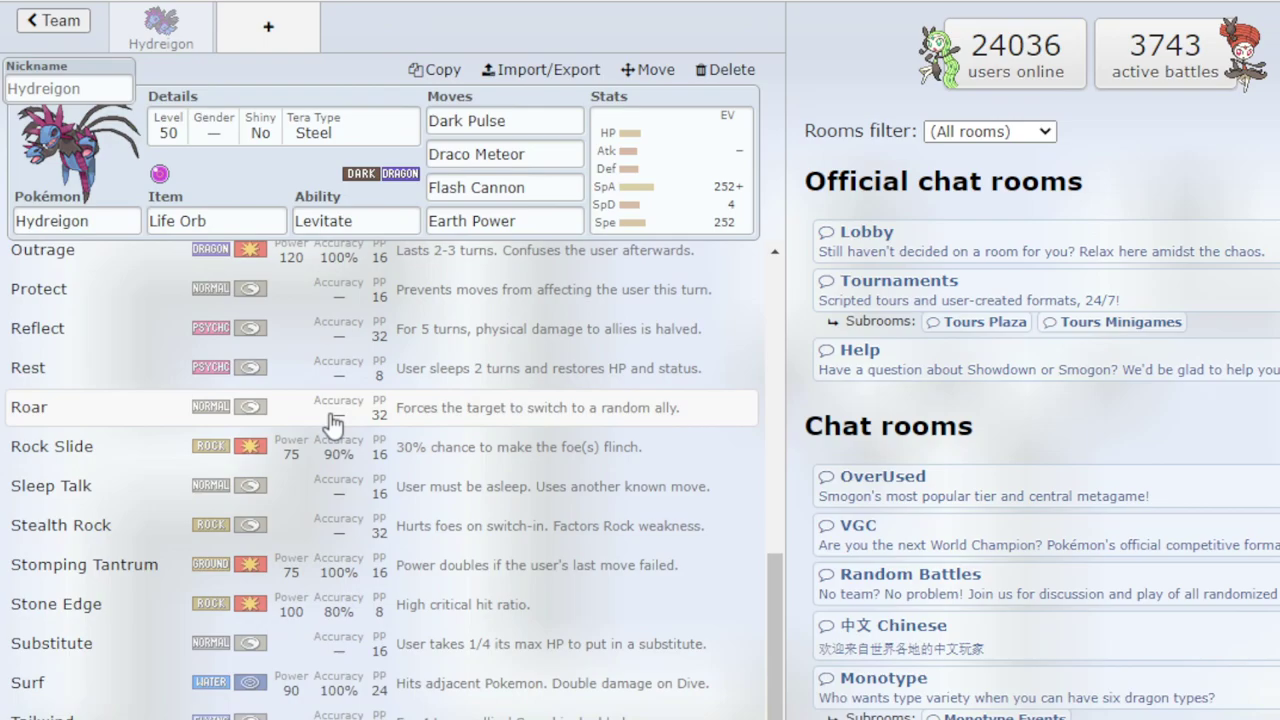
pyautogui.scroll(-8, 335, 432)
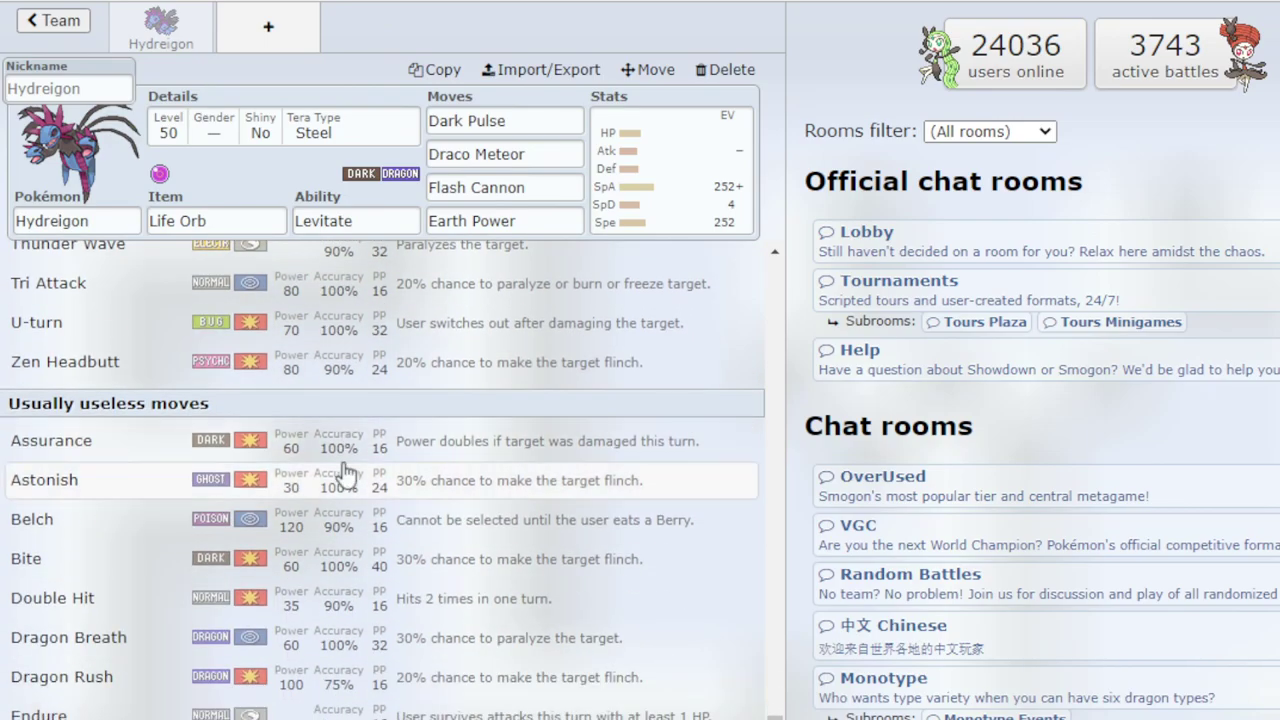
pyautogui.scroll(15, 340, 476)
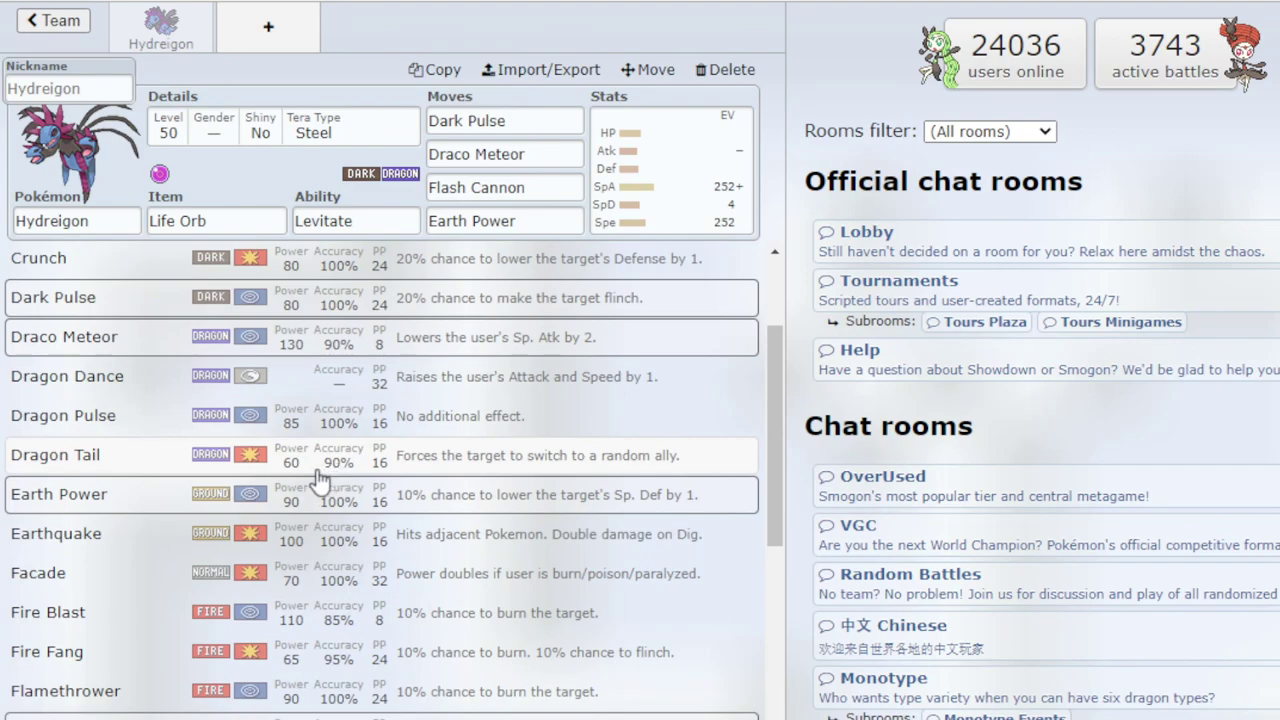
# - Replace Earth Power with Tailwind as the fourth move, searching 'ta'
pyautogui.click(505, 221)
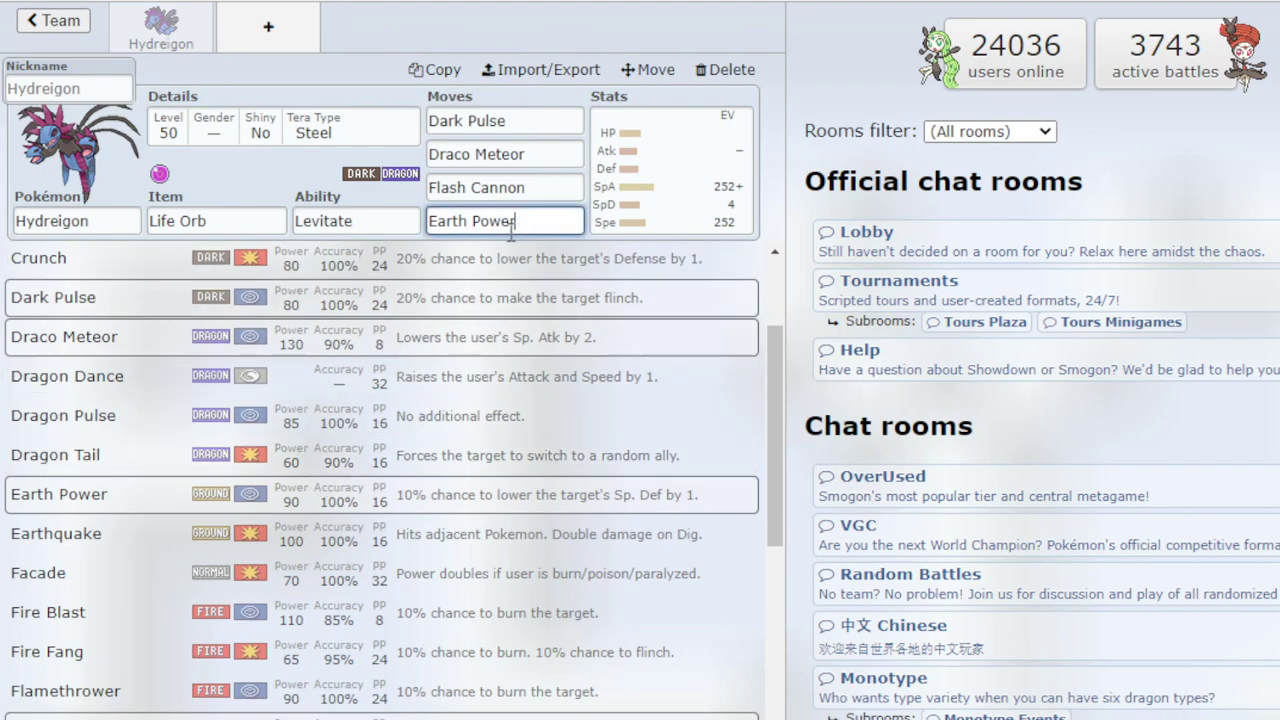
pyautogui.write('ta')
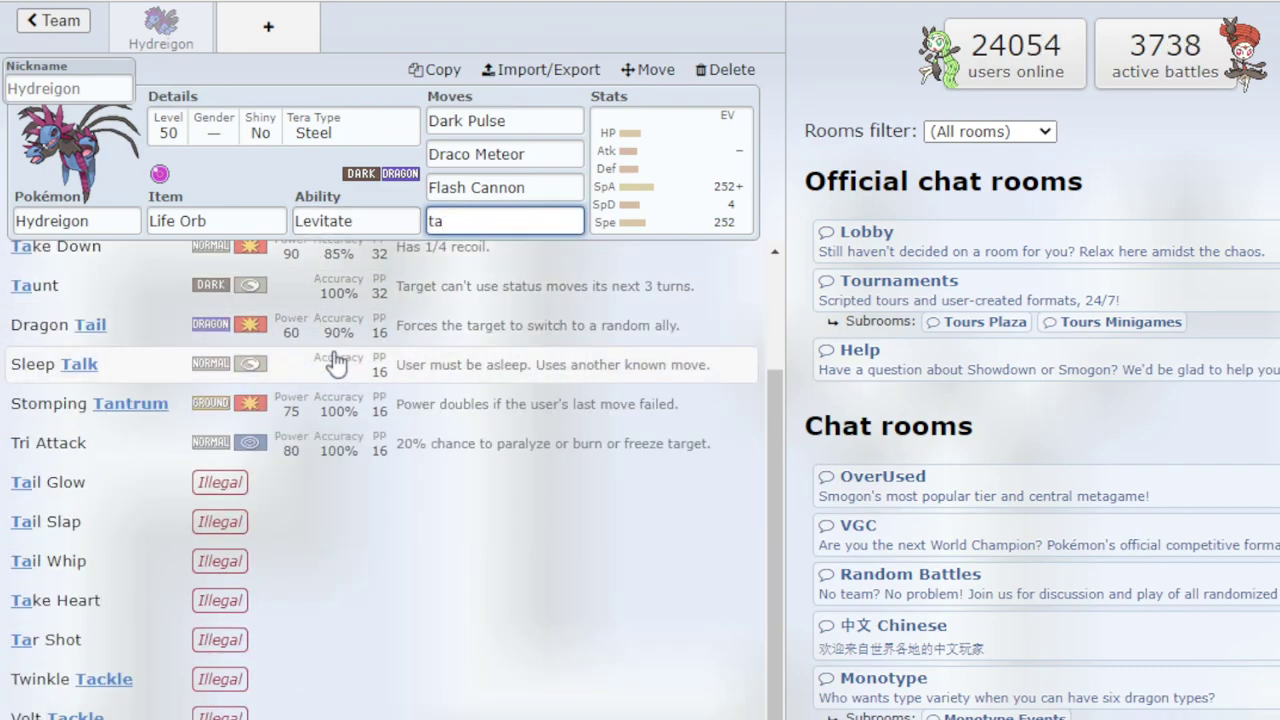
pyautogui.scroll(2, 337, 363)
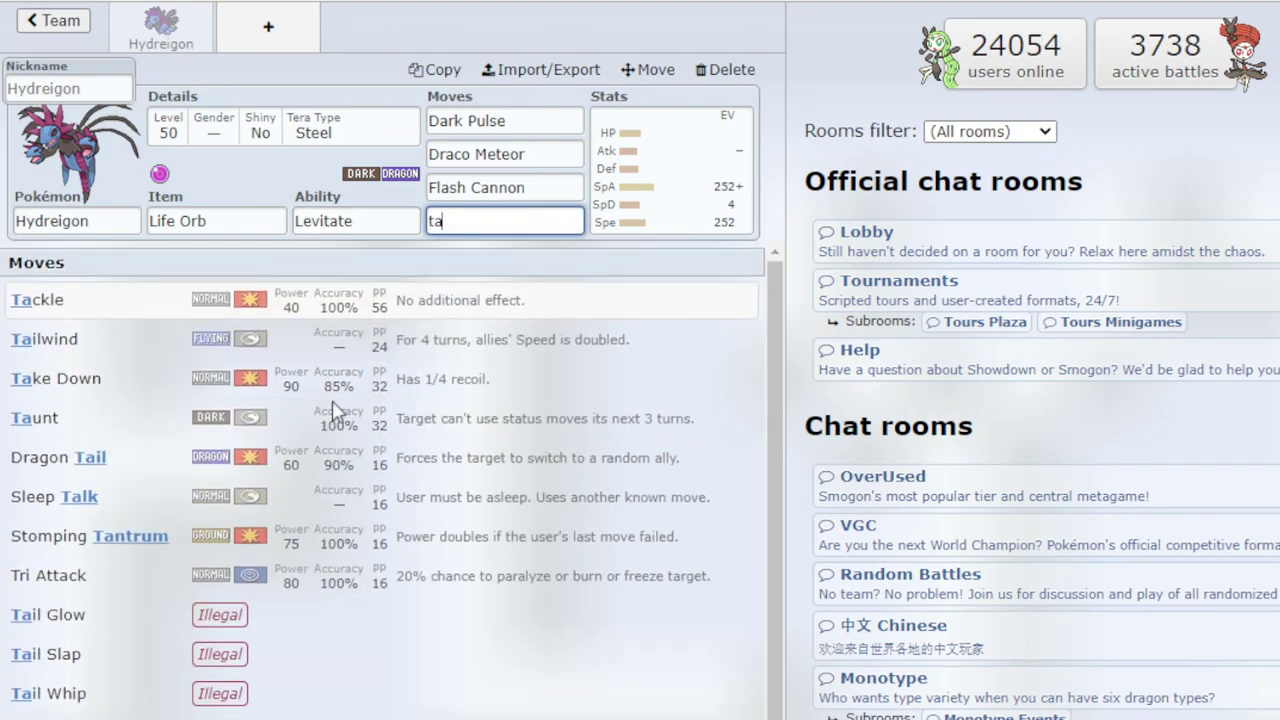
pyautogui.click(291, 349)
# - Swap Tailwind for Protect in the fourth move slot, searching 'pro'
pyautogui.click(505, 221)
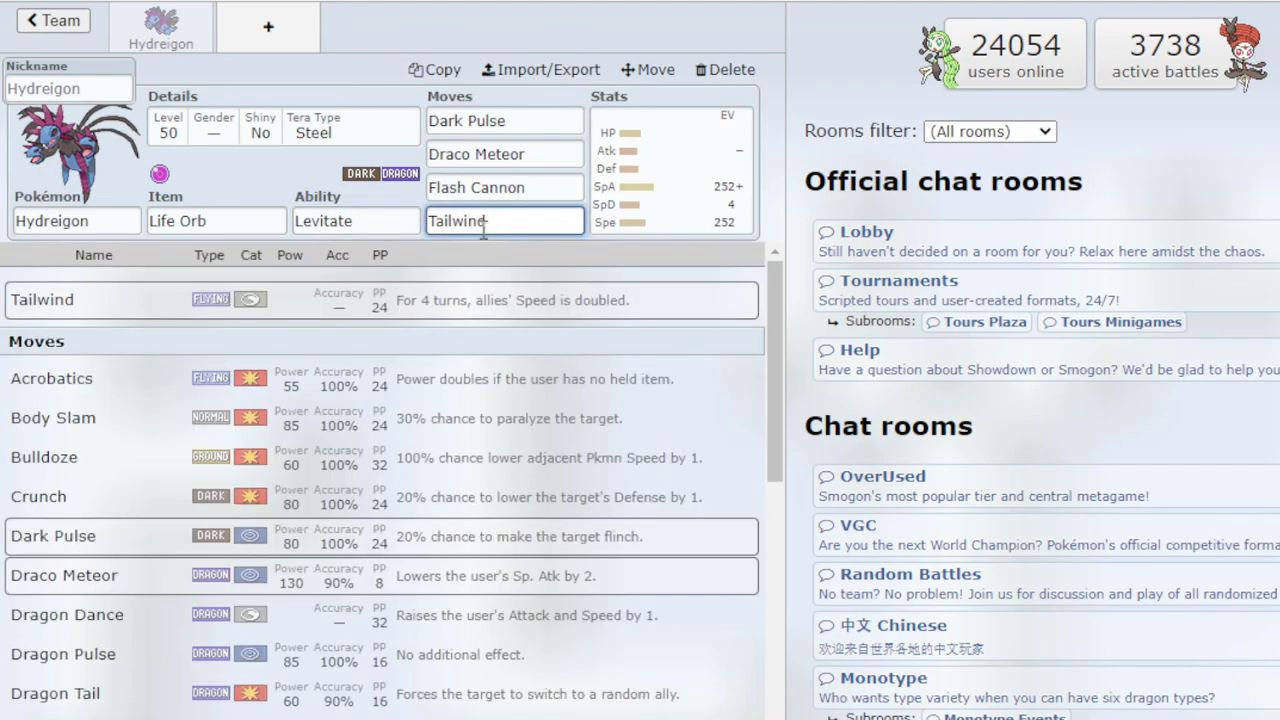
pyautogui.moveTo(507, 222); pyautogui.dragTo(422, 232)
pyautogui.write('pro')
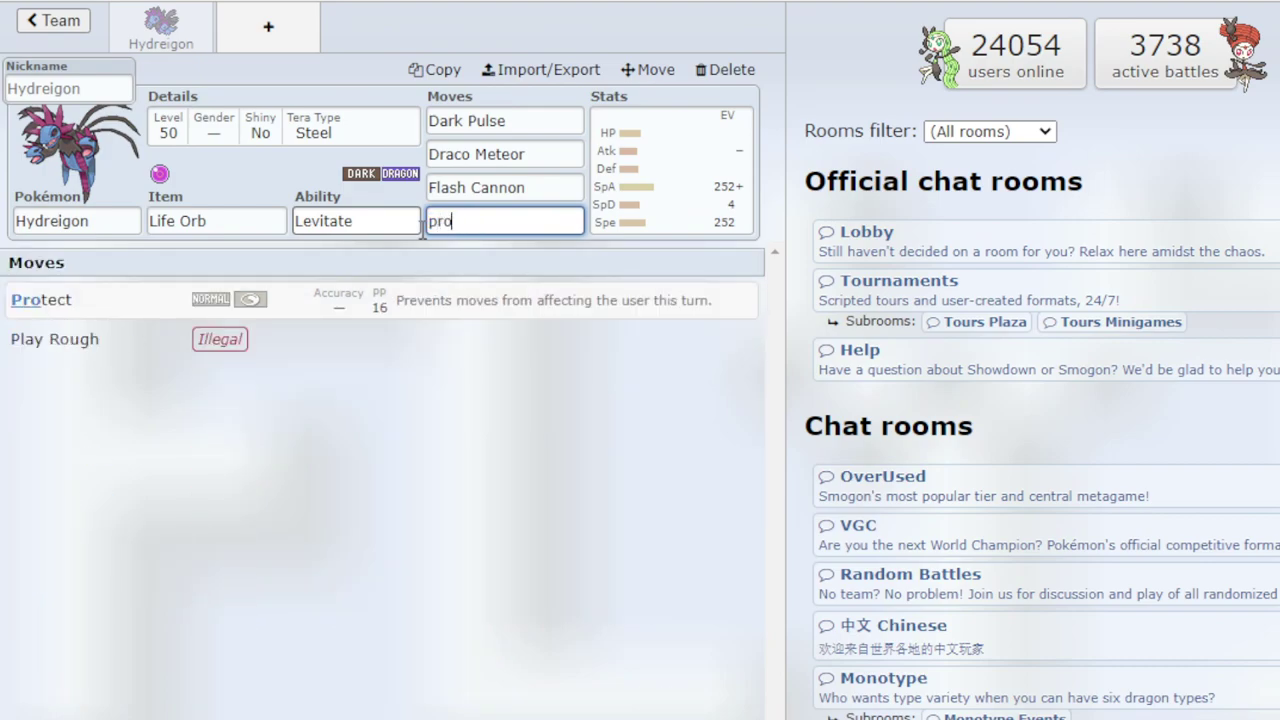
pyautogui.click(443, 306)
pyautogui.click(270, 394)
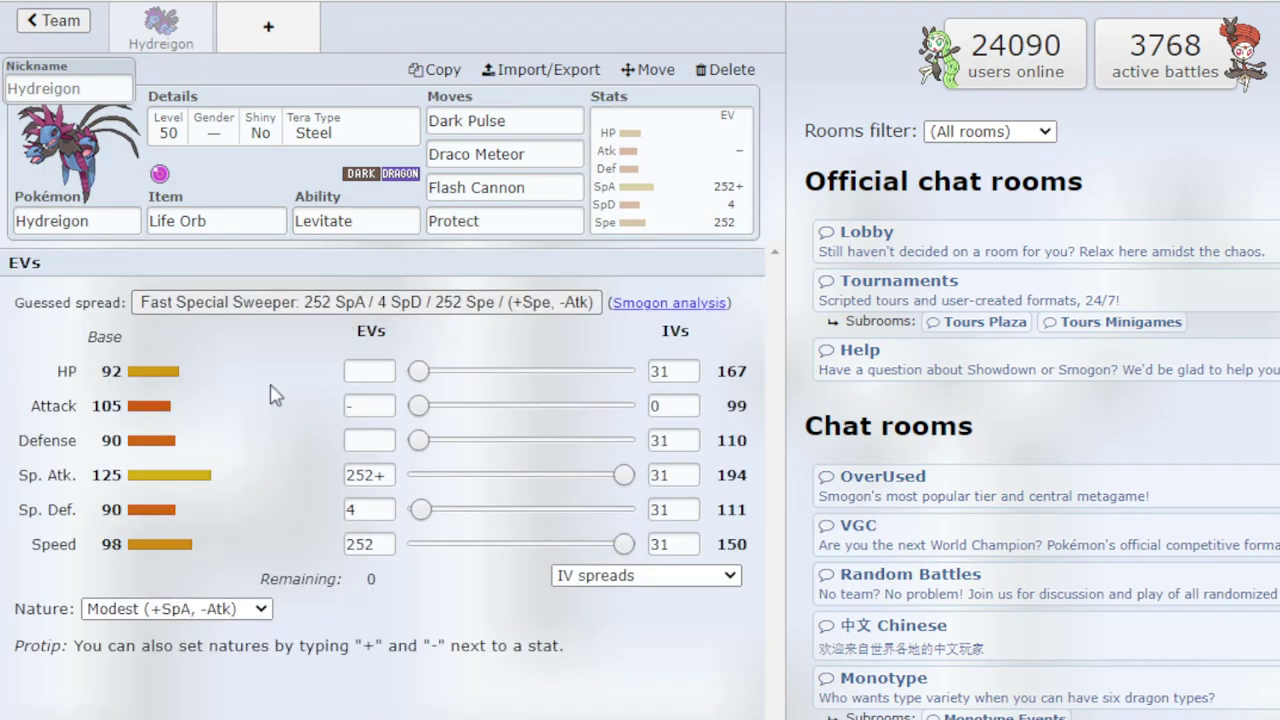
pyautogui.click(358, 474)
pyautogui.click(392, 476)
pyautogui.click(190, 220)
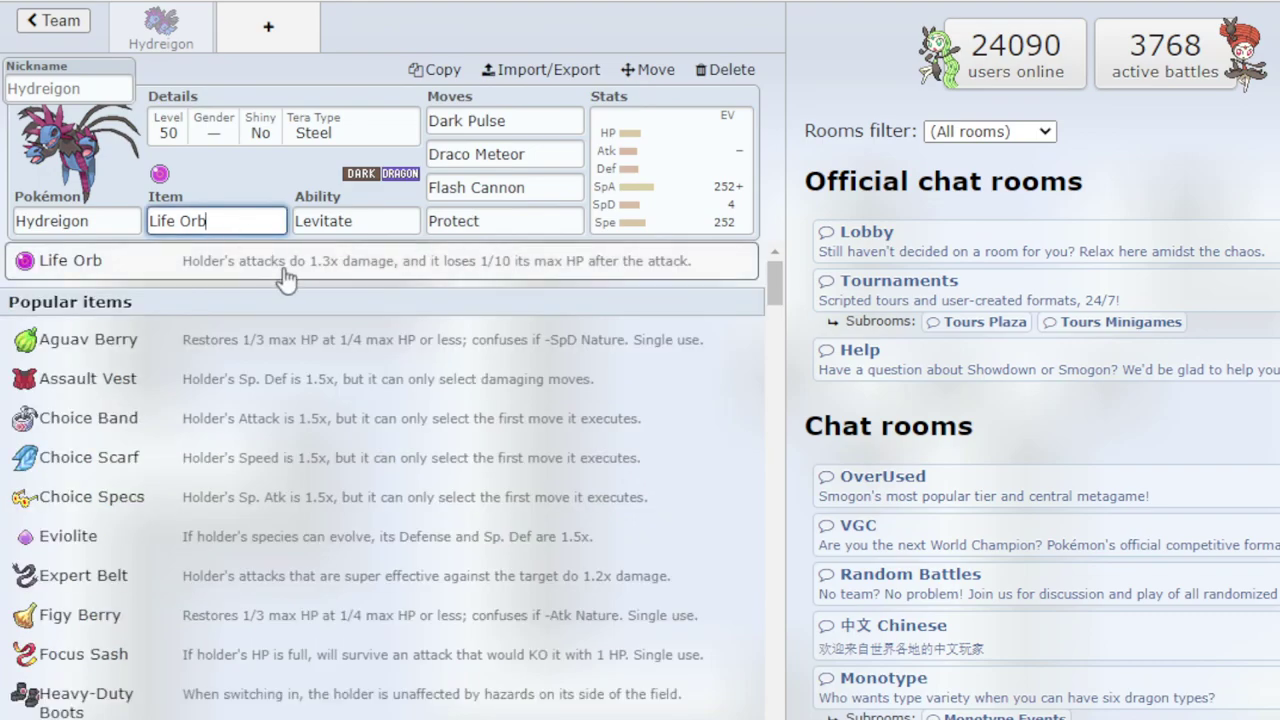
pyautogui.click(481, 120)
pyautogui.click(485, 187)
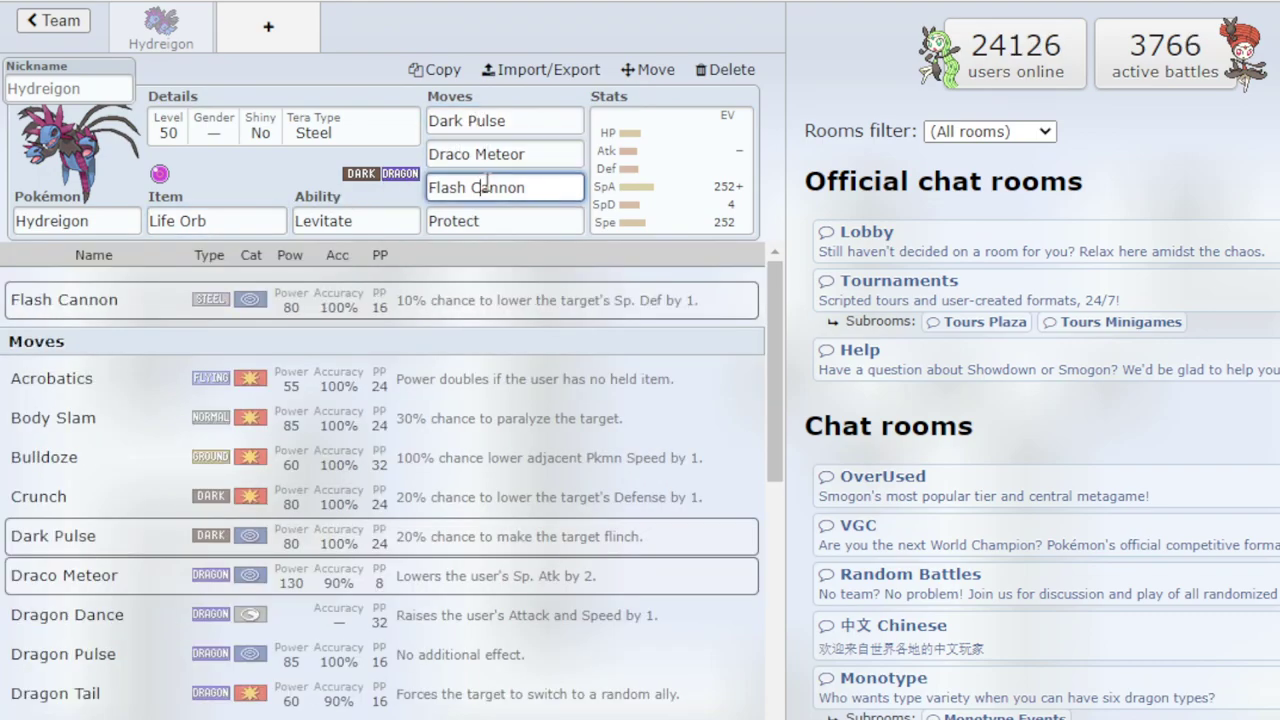
pyautogui.click(597, 212)
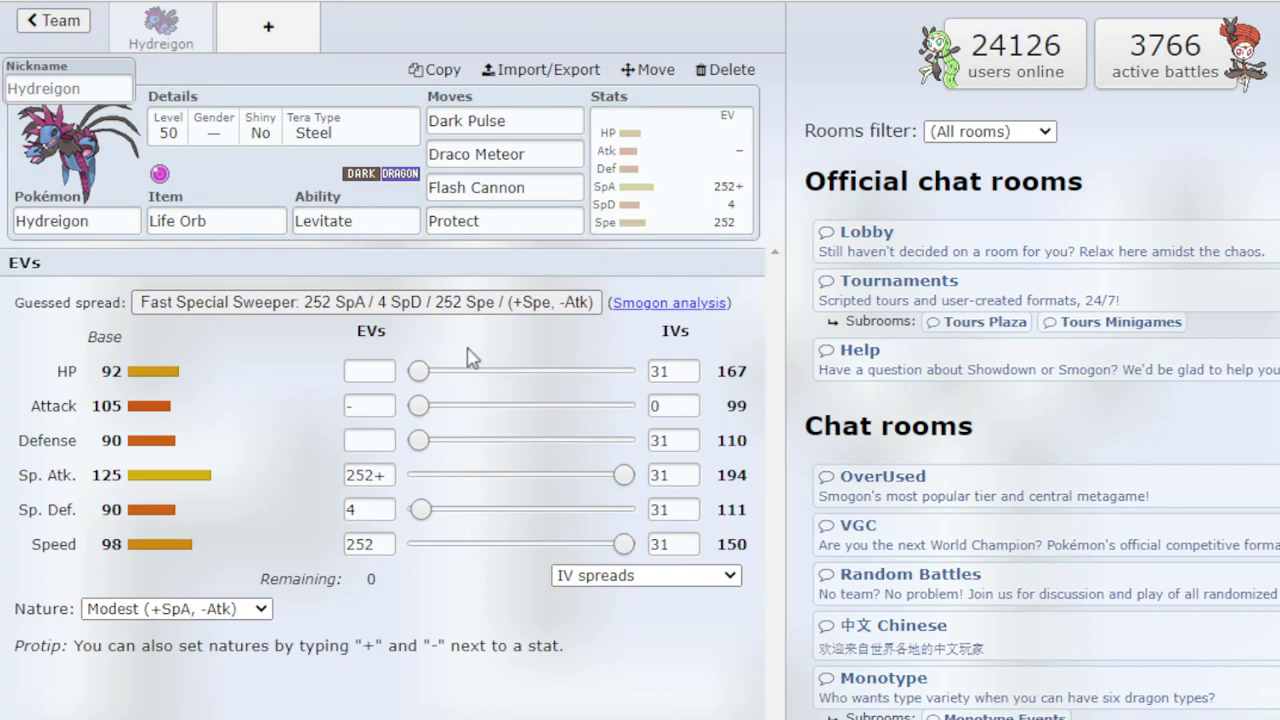